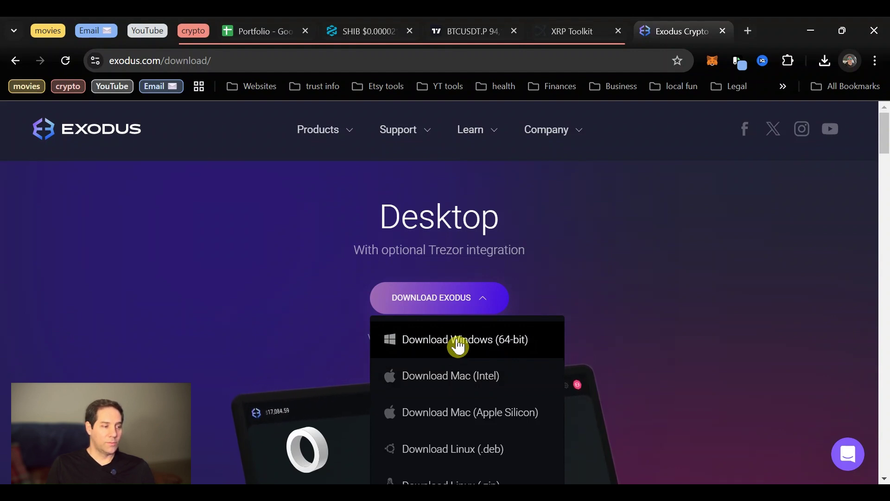
# Download the 64-bit Windows version of Exodus and show the installer file in its folder
pyautogui.click(458, 345)
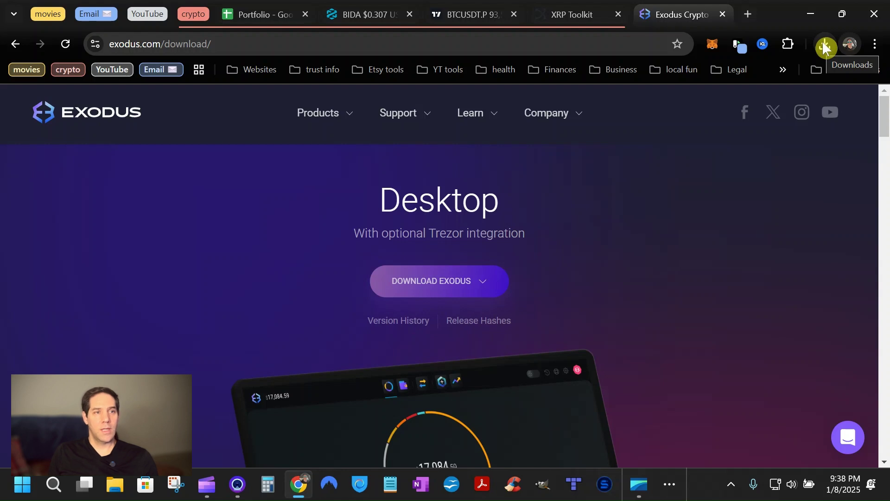
pyautogui.click(825, 47)
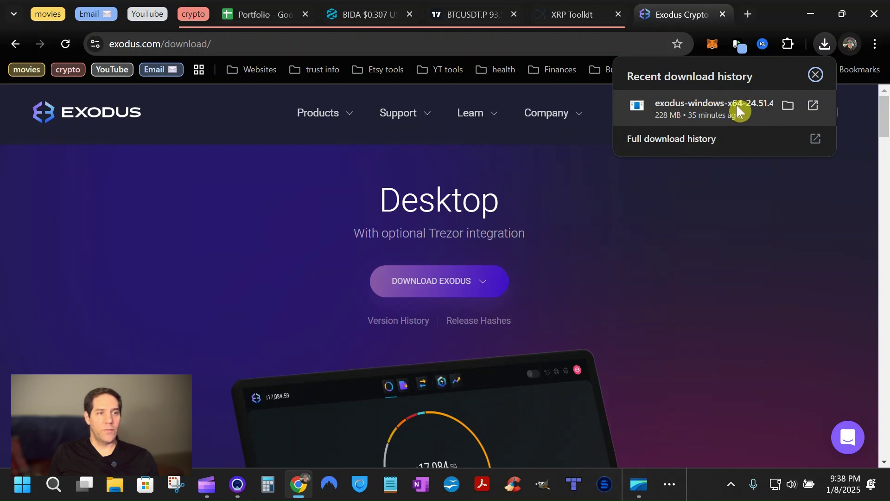
pyautogui.click(789, 105)
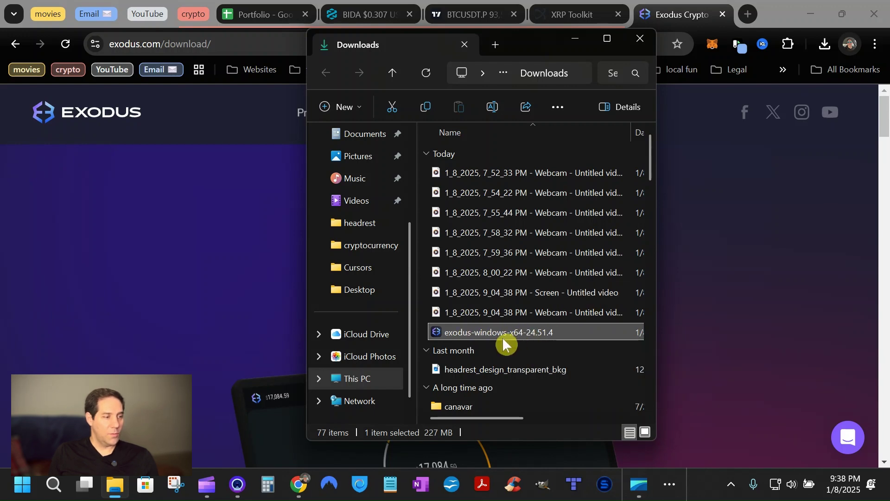
# Install Exodus from the exodus-windows-x64-24.51.4 file, acknowledge the installation notice and close the Downloads folder
pyautogui.doubleClick(471, 333)
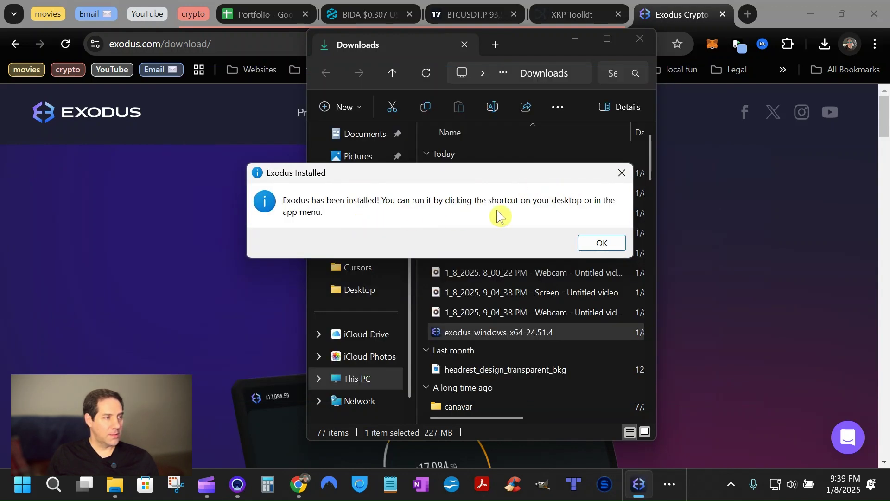
pyautogui.click(602, 246)
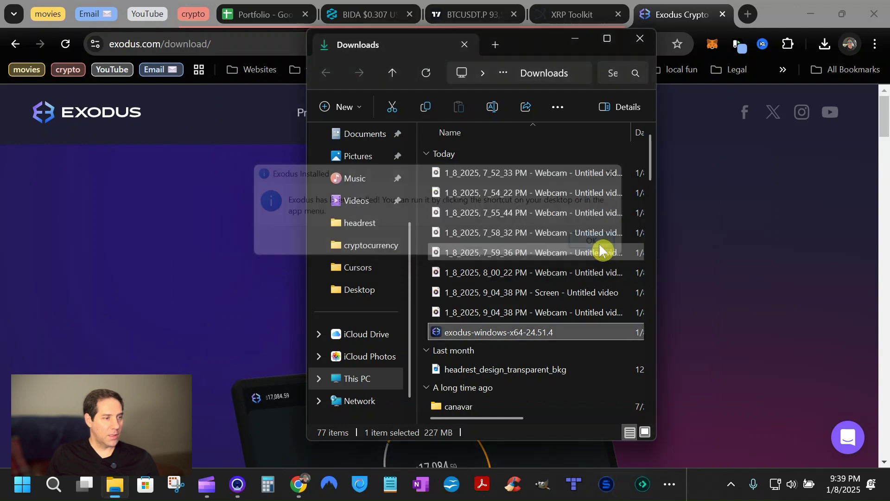
pyautogui.click(638, 42)
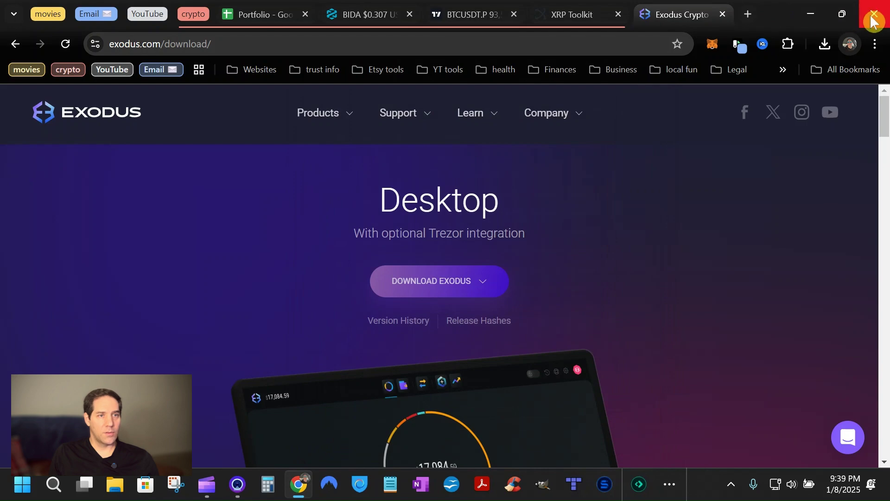
# Minimize the browser, launch Exodus from its desktop shortcut and look over the portfolio's asset prices
pyautogui.click(803, 15)
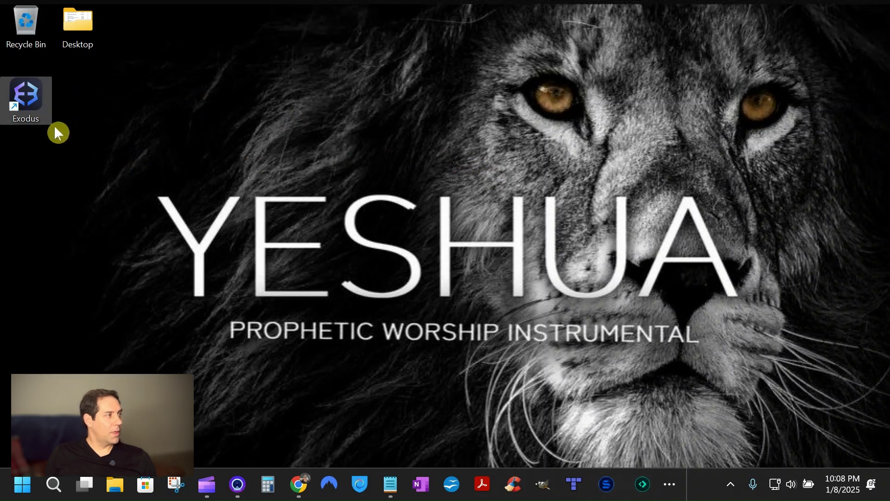
pyautogui.doubleClick(31, 105)
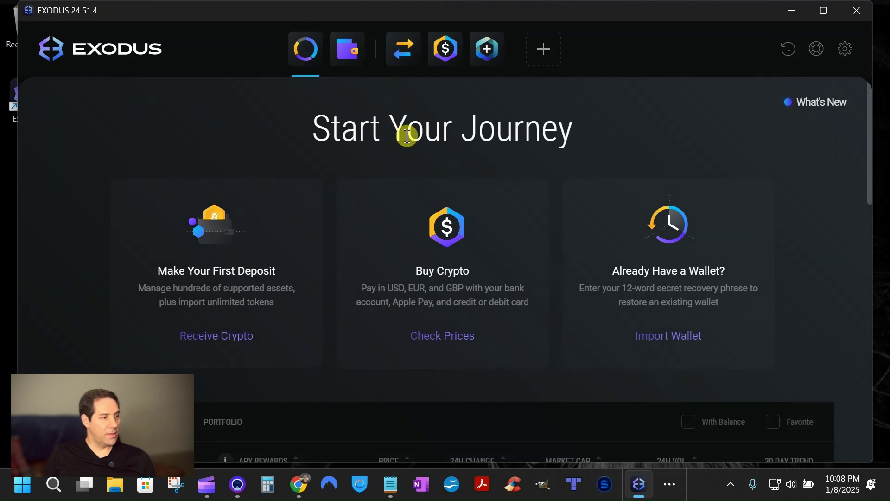
pyautogui.scroll(-7, 77, 181)
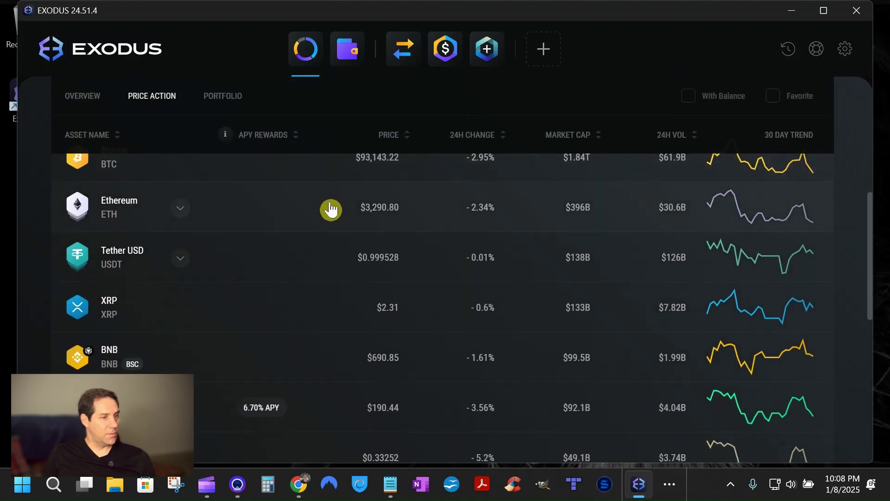
pyautogui.scroll(7, 330, 209)
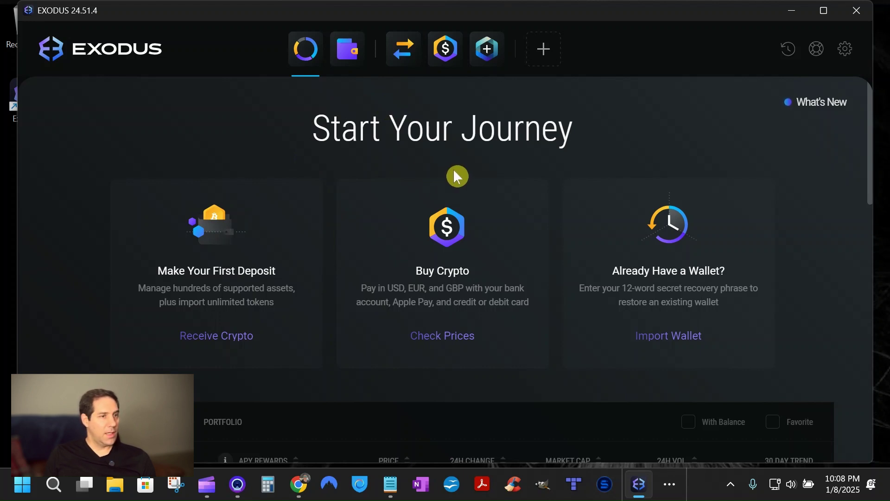
# Open the wallet's backup settings and create a unique wallet password
pyautogui.click(845, 53)
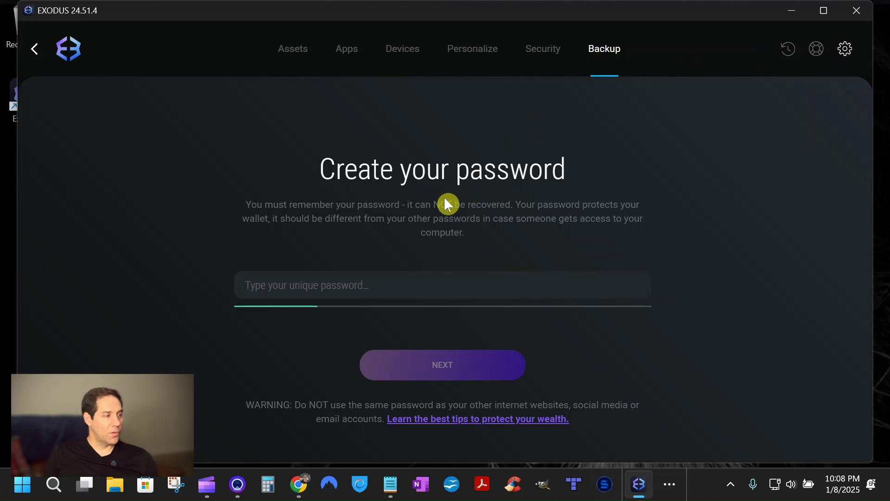
pyautogui.click(314, 286)
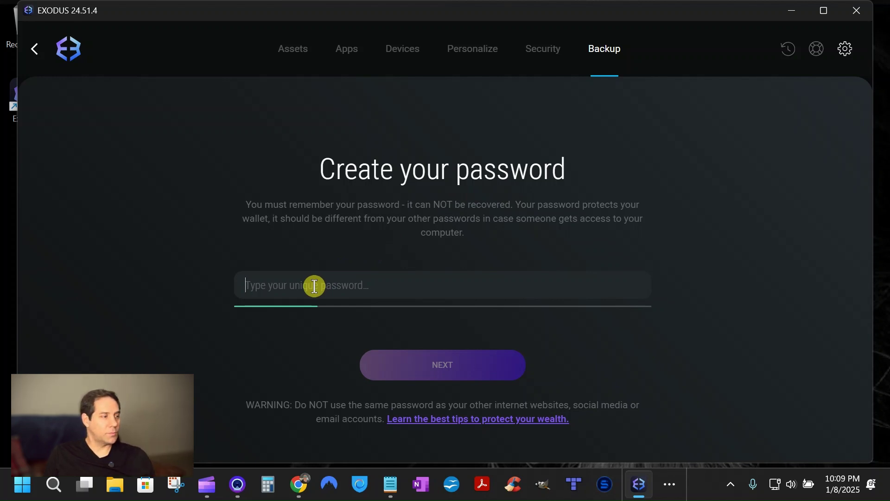
pyautogui.write('•••••')
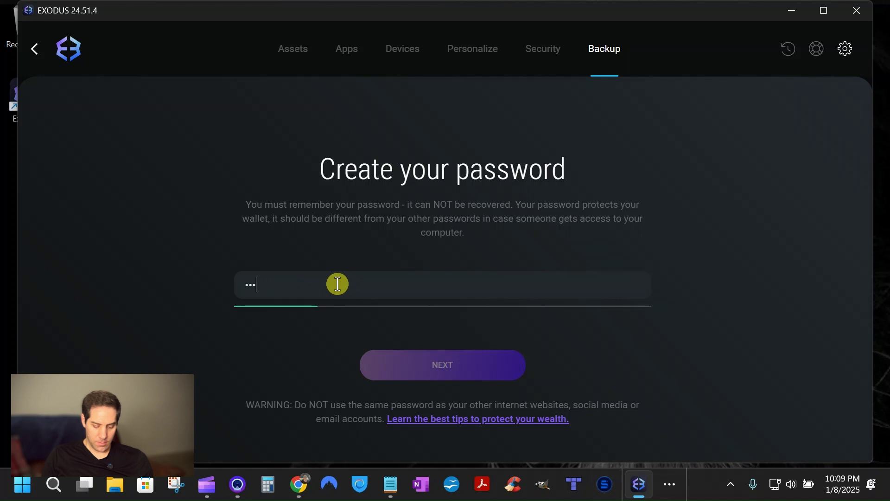
pyautogui.write('••••')
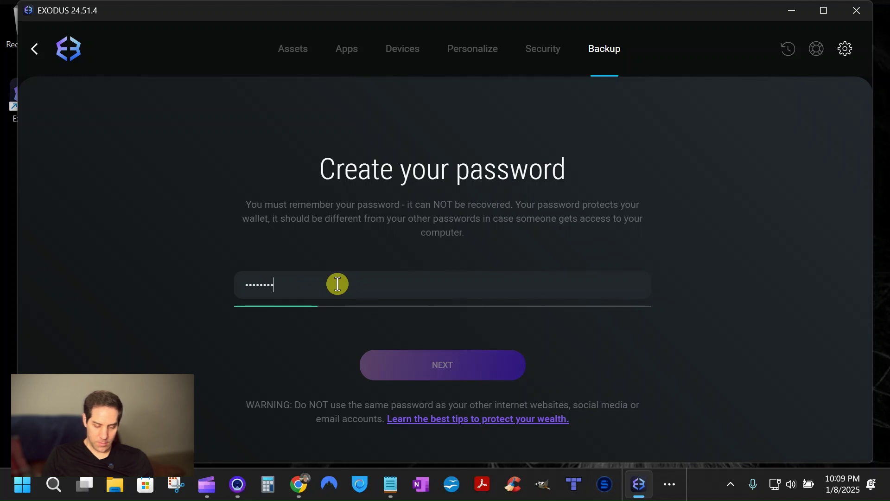
pyautogui.write('•')
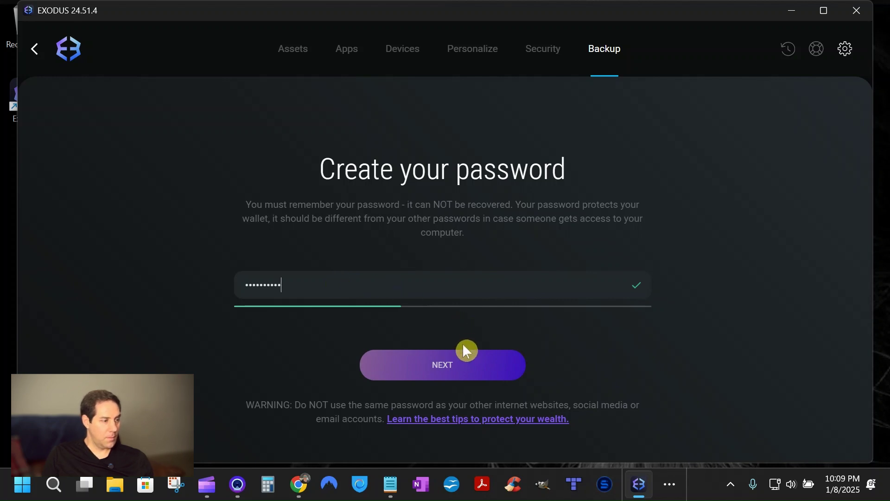
pyautogui.click(447, 366)
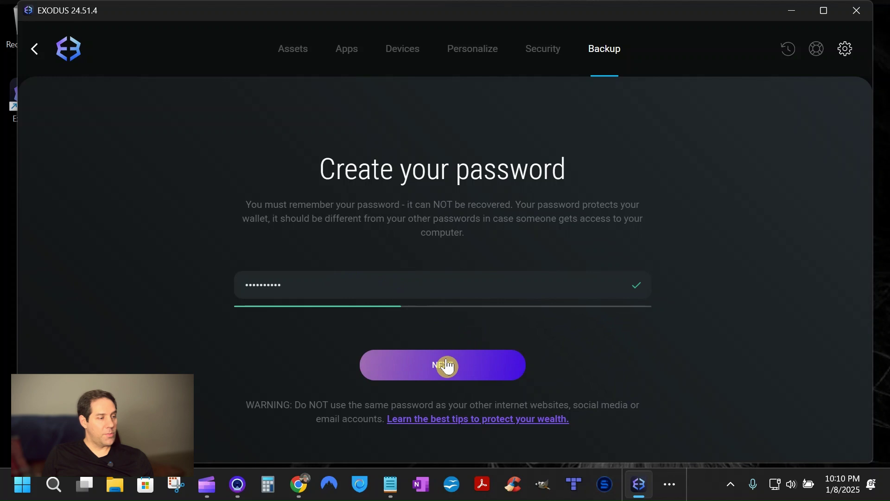
pyautogui.click(447, 366)
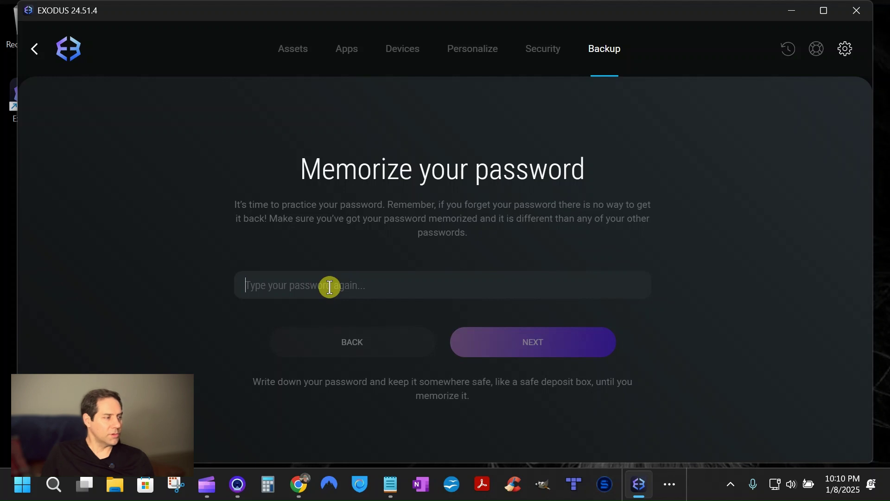
# Re-enter the wallet password to confirm it and continue to the secret phrase warning
pyautogui.write('••••••')
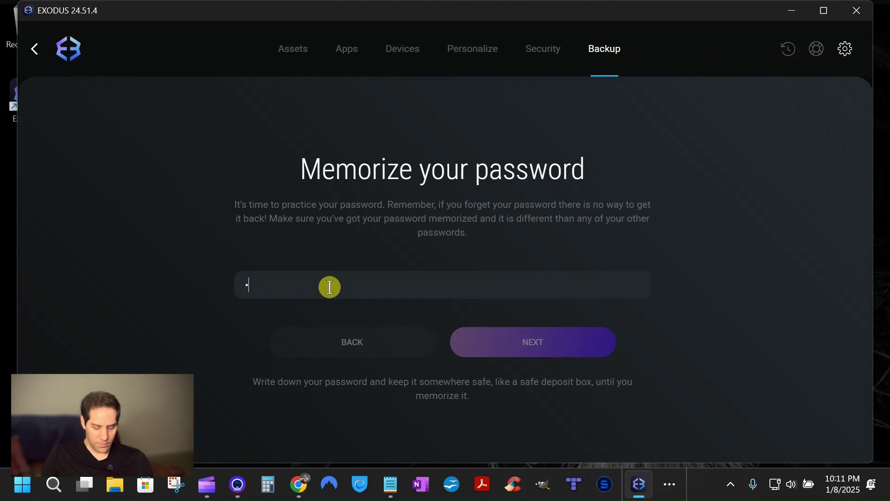
pyautogui.write('•••••')
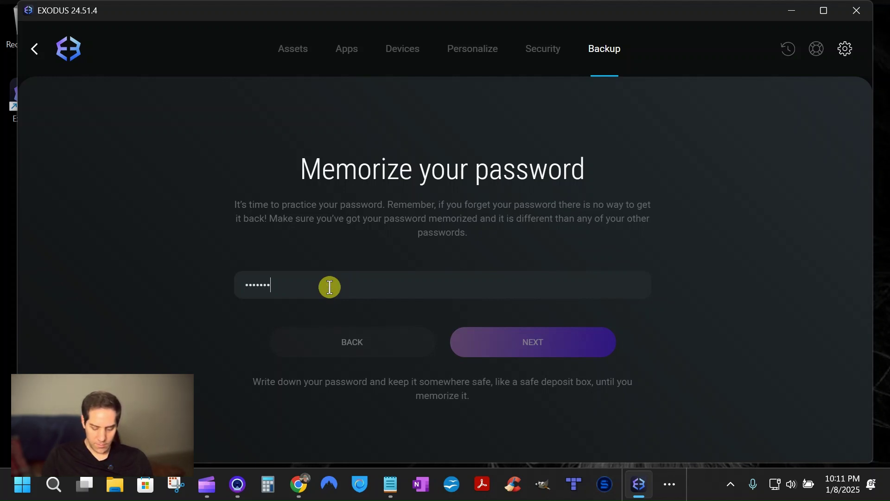
pyautogui.click(510, 339)
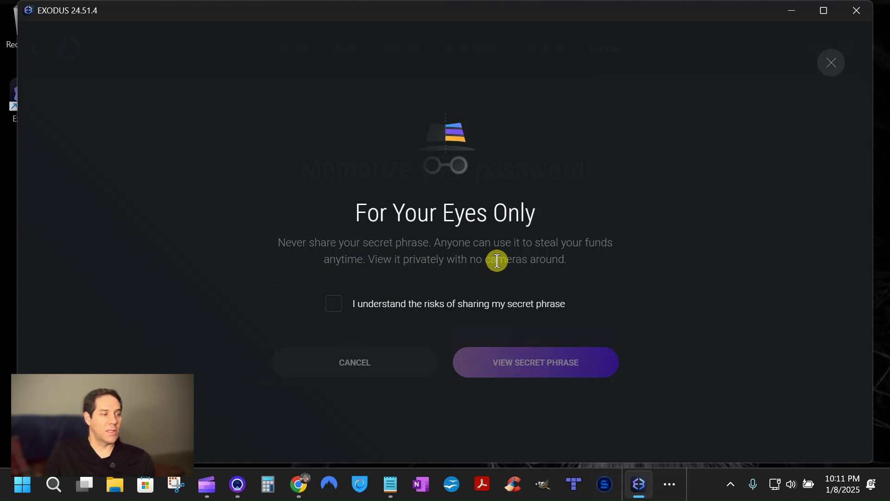
# Accept the risks of sharing the secret phrase and reveal the 12-word recovery phrase
pyautogui.click(338, 310)
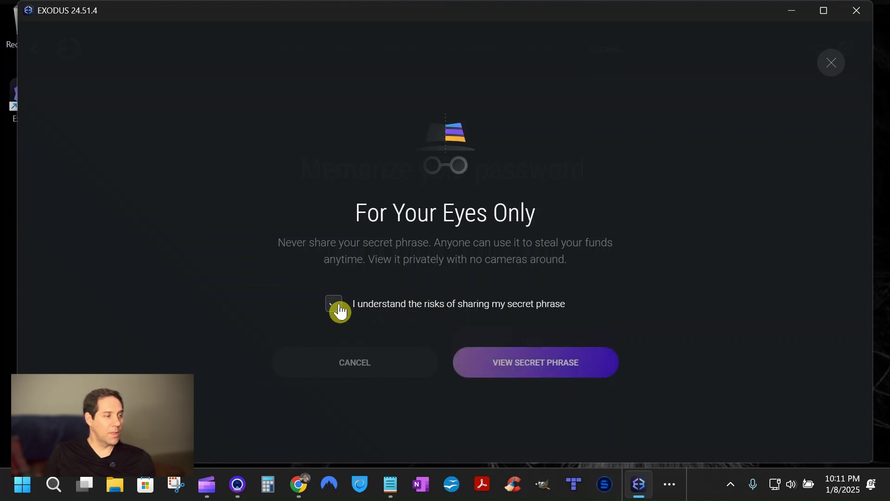
pyautogui.click(555, 374)
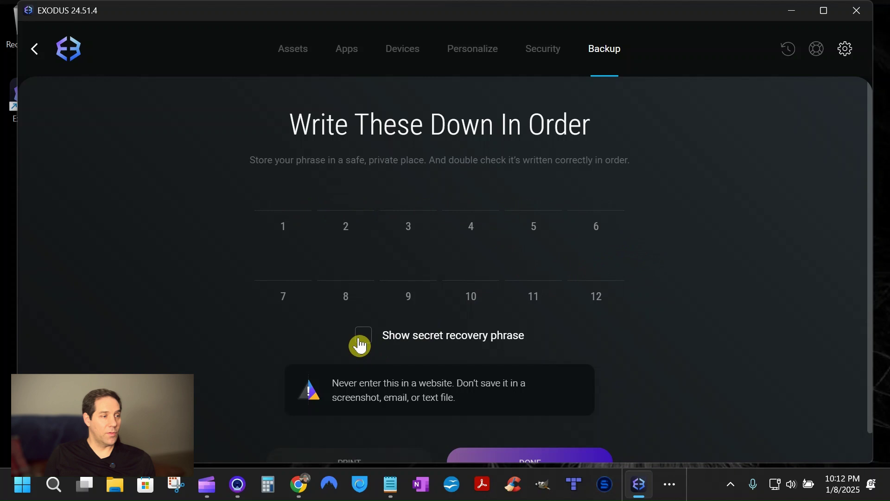
pyautogui.click(360, 345)
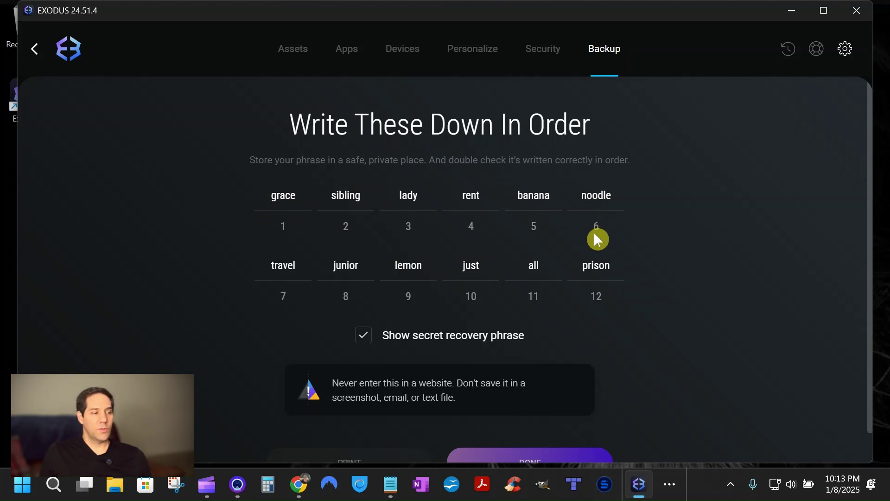
# Finish recording the recovery phrase and complete the paper backup check by choosing the phrase's 11th word
pyautogui.scroll(-1, 499, 342)
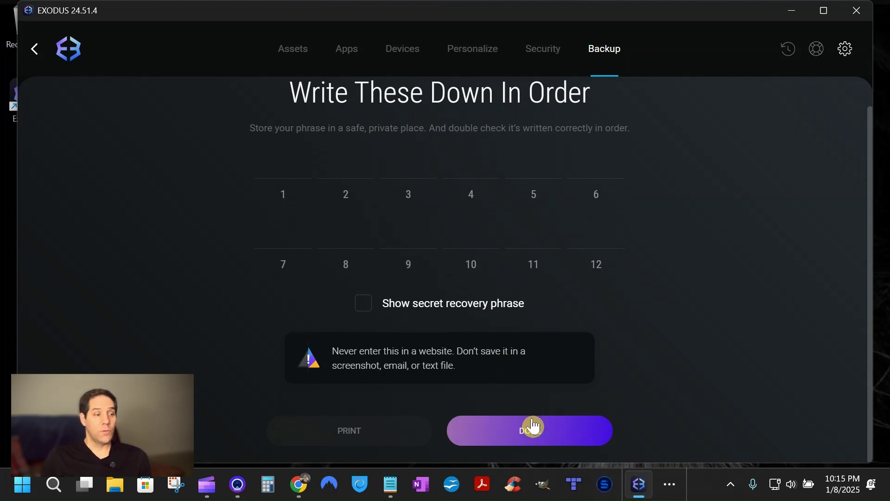
pyautogui.click(533, 425)
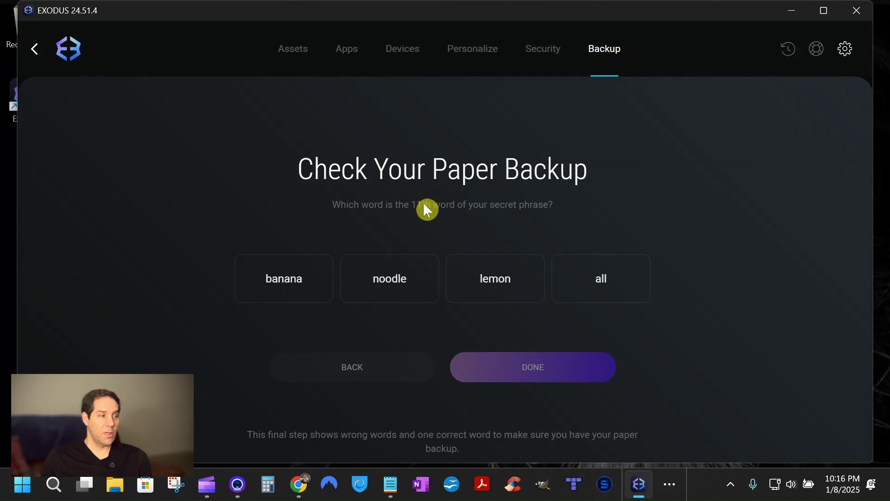
pyautogui.click(612, 280)
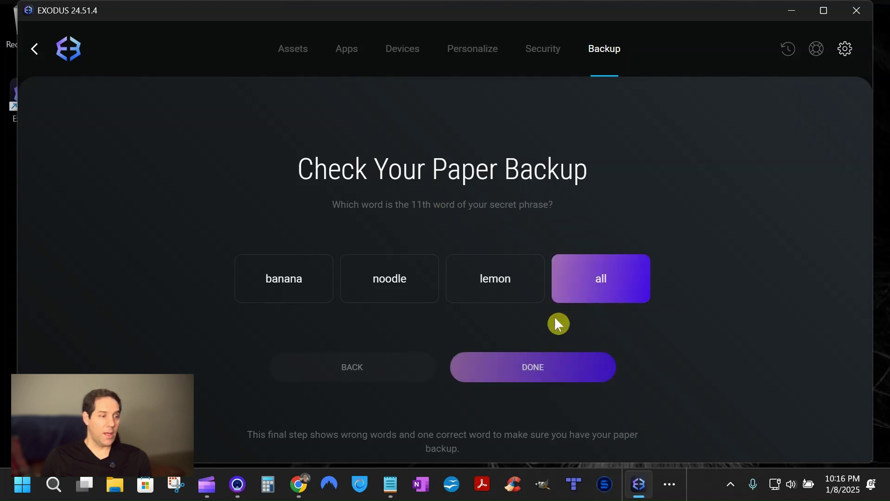
pyautogui.click(530, 372)
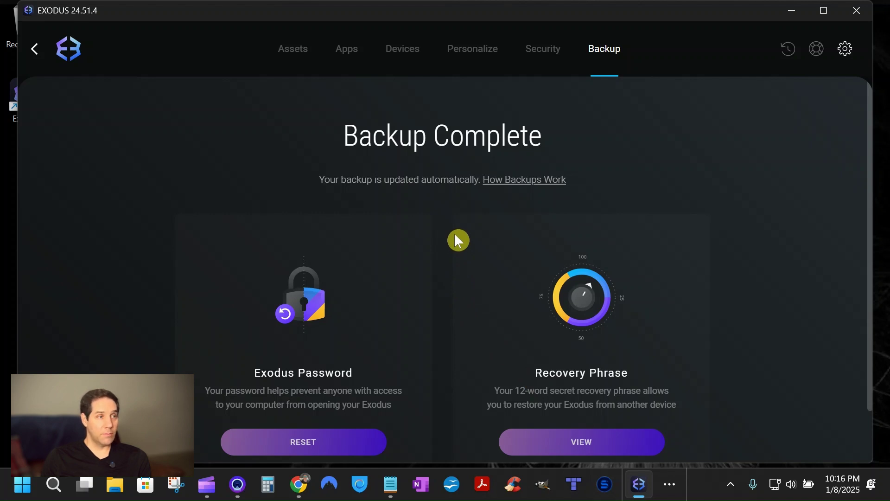
# Examine the available assets and blockchain network categories on the Manage Assets page
pyautogui.scroll(-1, 660, 260)
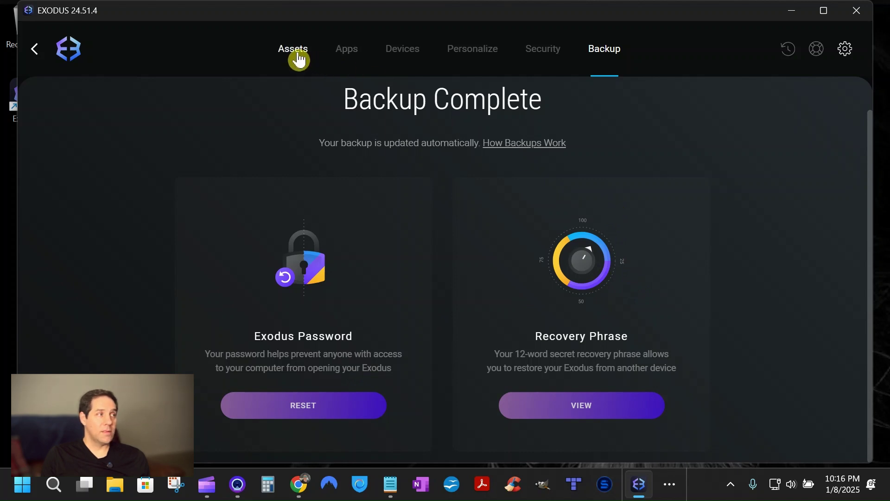
pyautogui.click(299, 59)
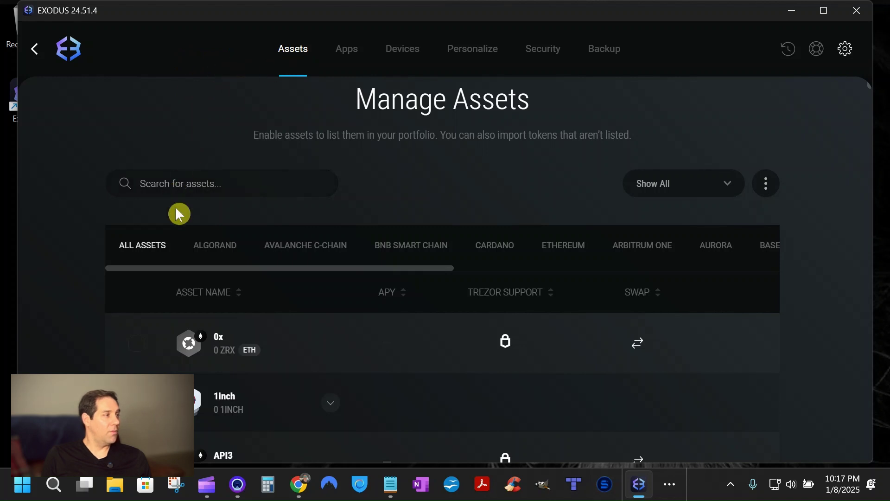
pyautogui.scroll(-3, 164, 250)
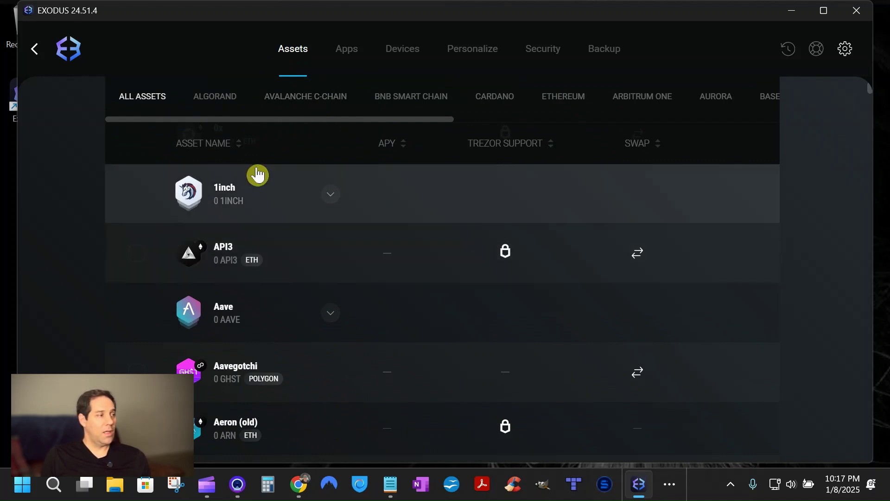
pyautogui.scroll(-10, 258, 174)
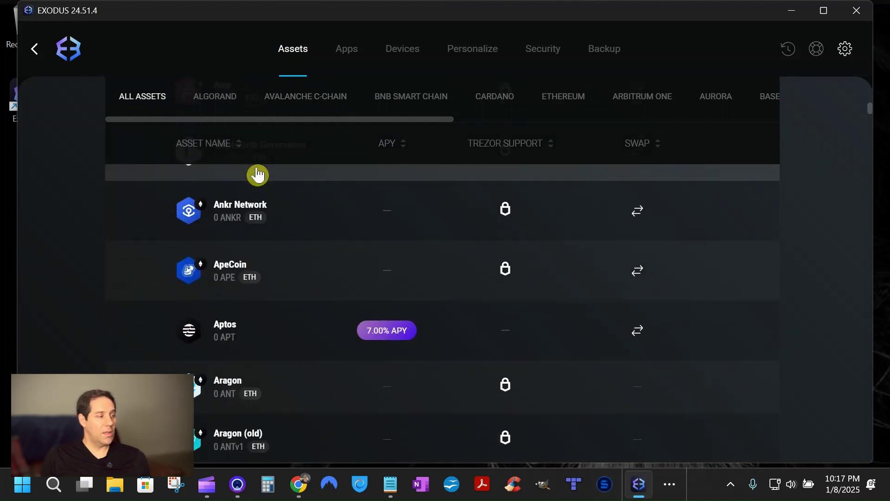
pyautogui.scroll(-8, 278, 252)
pyautogui.scroll(20, 278, 253)
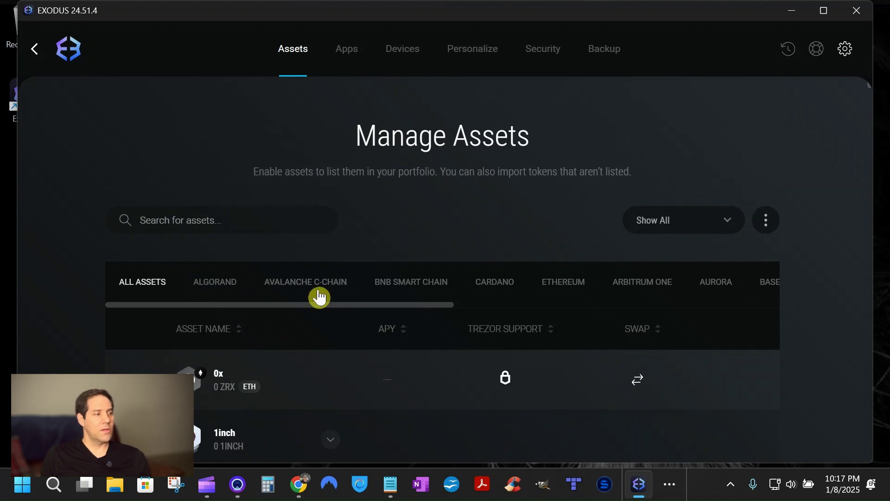
pyautogui.hscroll(10, 235, 280)
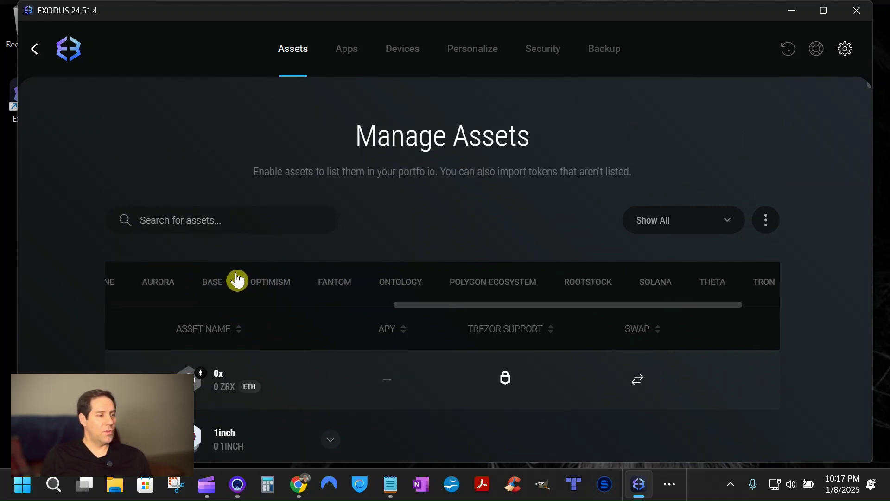
pyautogui.hscroll(-10, 237, 280)
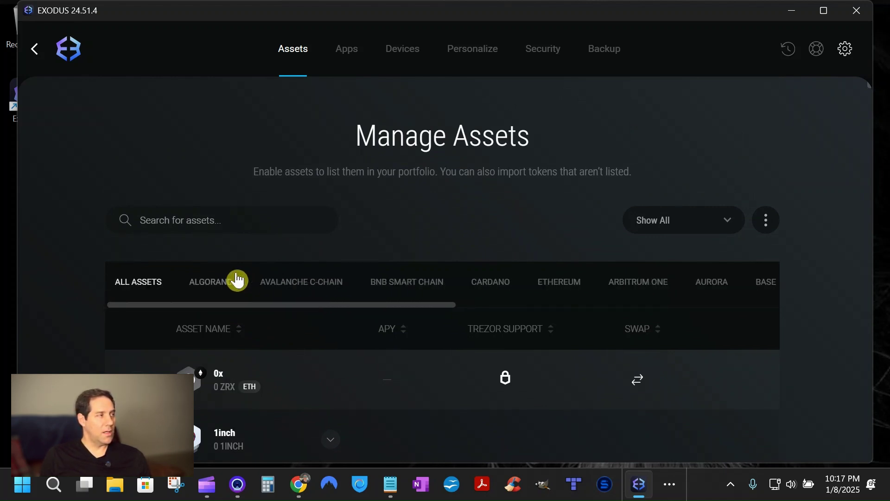